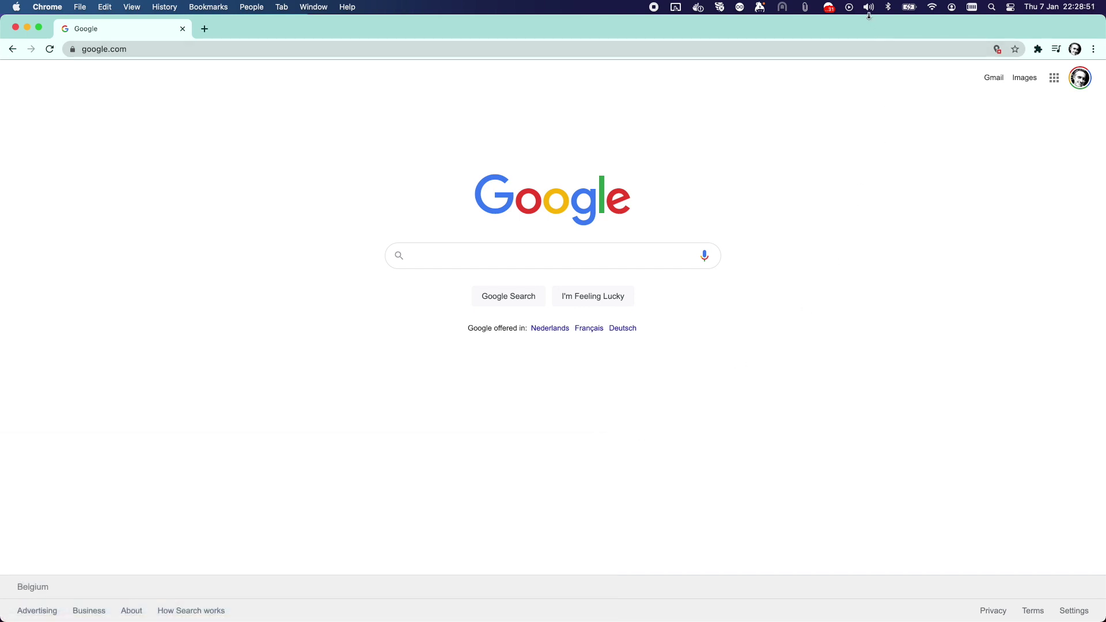
Join the AVADO network from Other Networks with its WPA2 password, and confirm the connection.
left_click(935, 11)
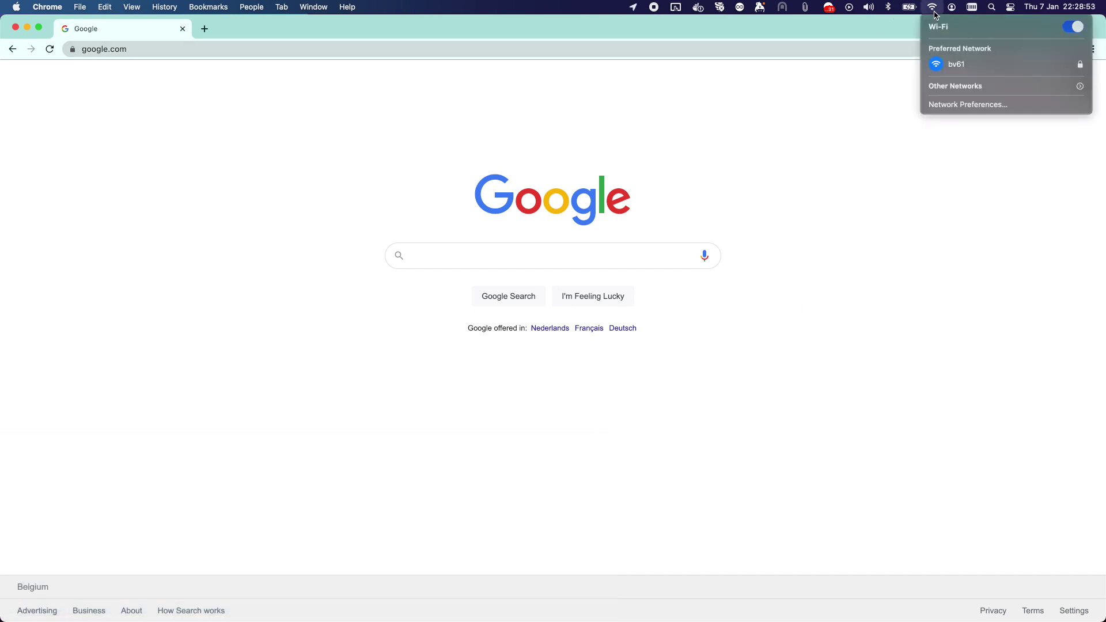
left_click(953, 87)
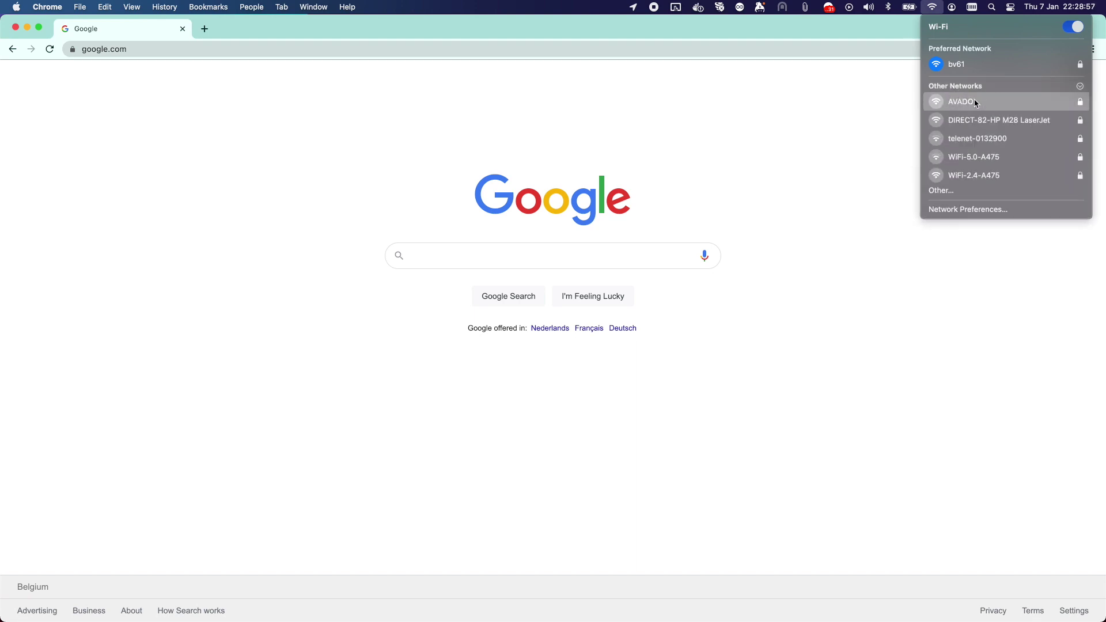
left_click(961, 106)
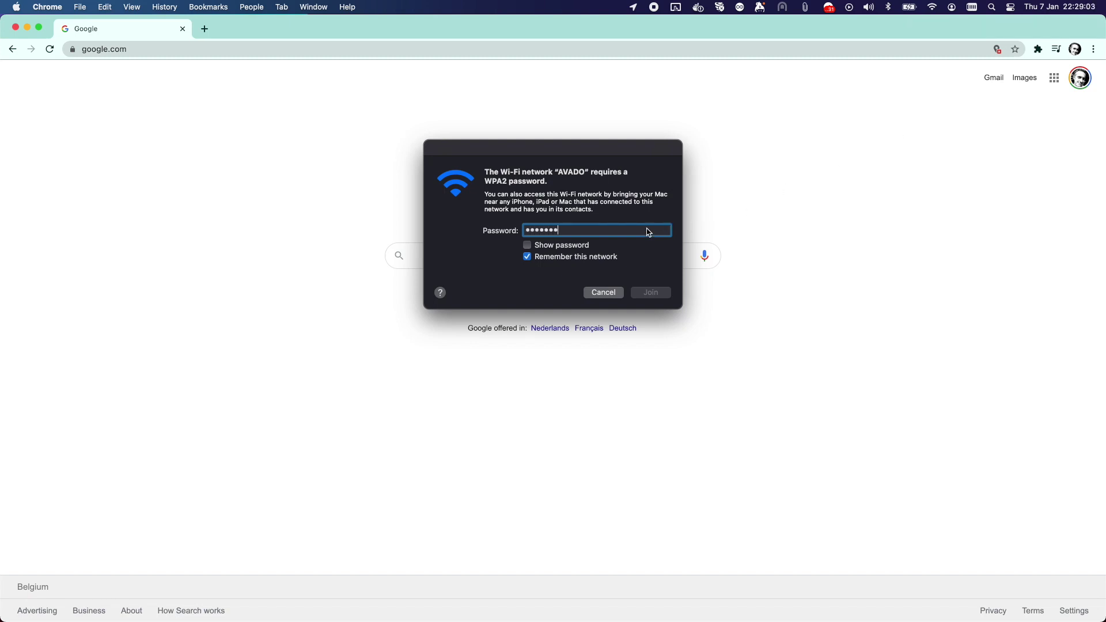
type("1")
key("Return")
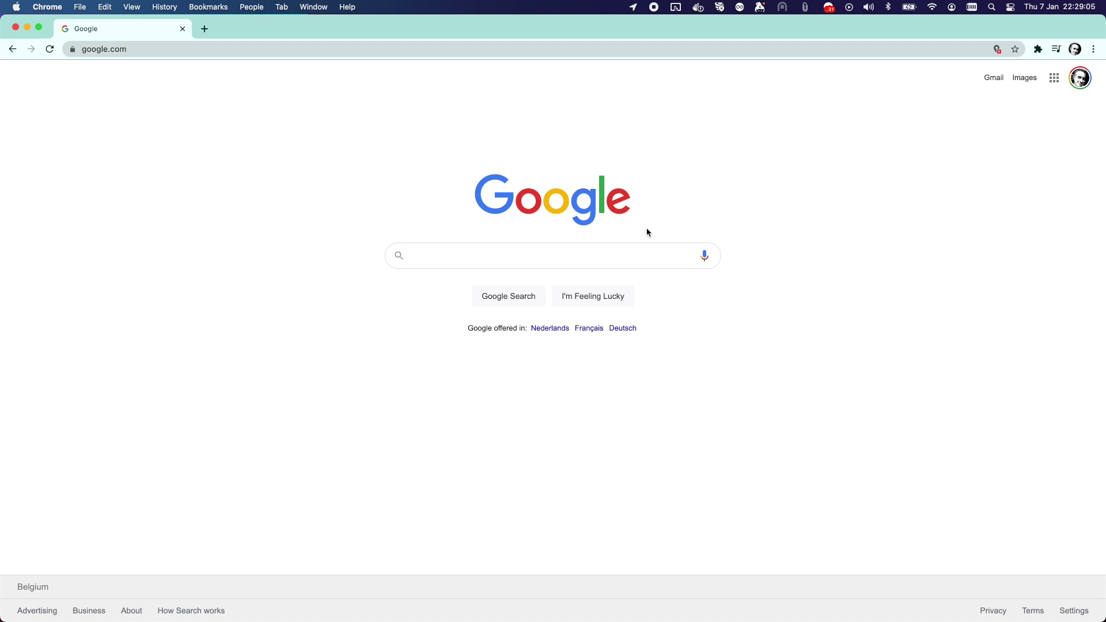
left_click(933, 7)
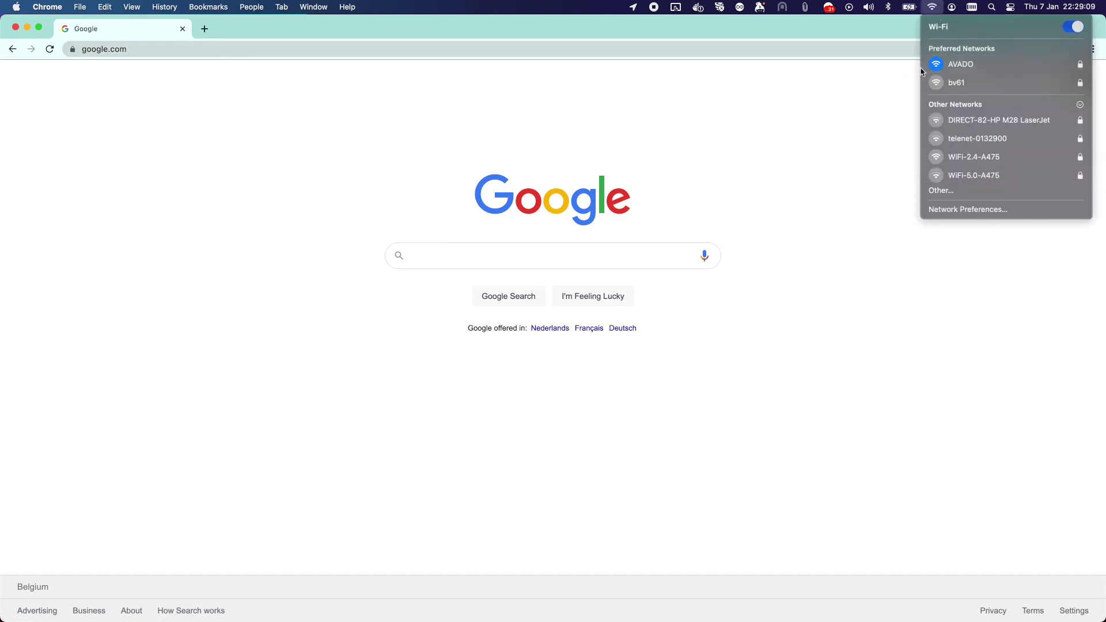
left_click(774, 85)
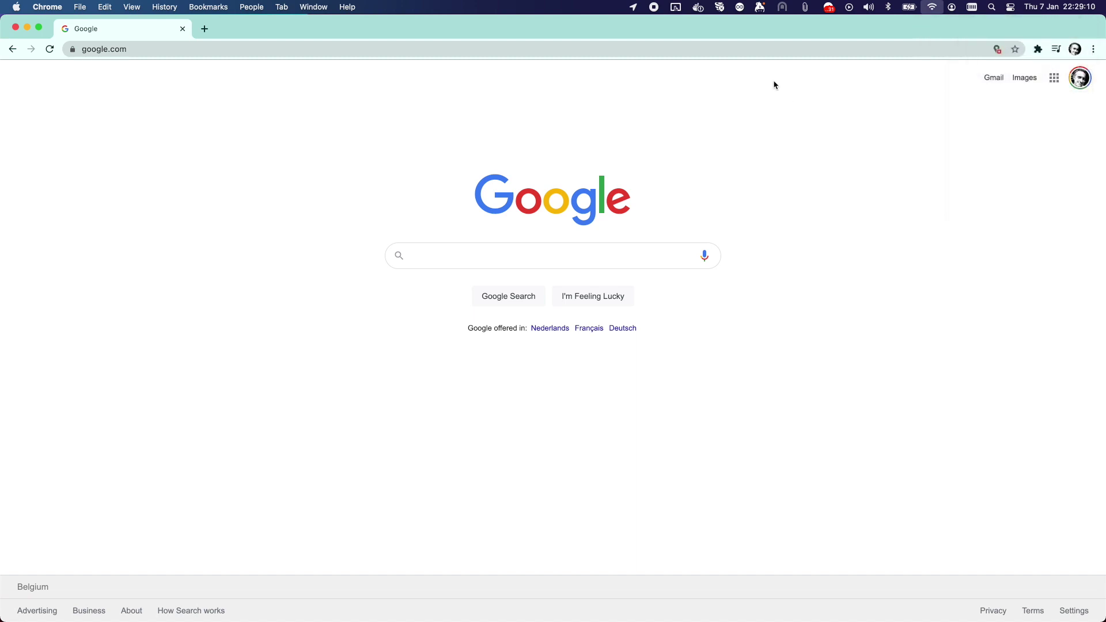
Load ava.do/start in Chrome to reach the AVADO welcome page.
left_click(755, 51)
type("ava.do/start")
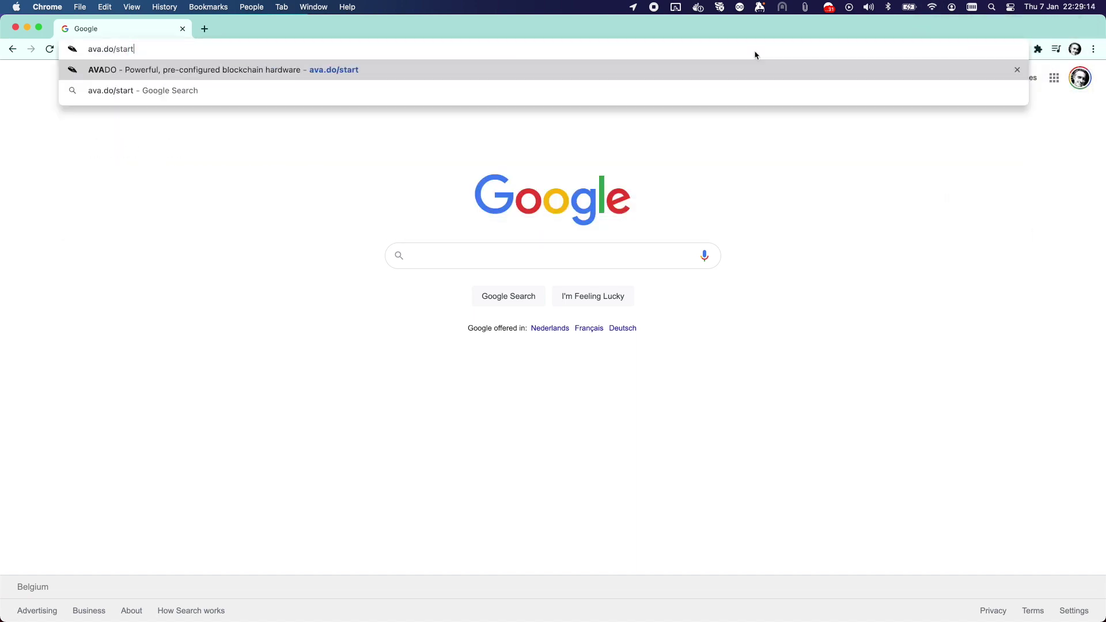
key("Return")
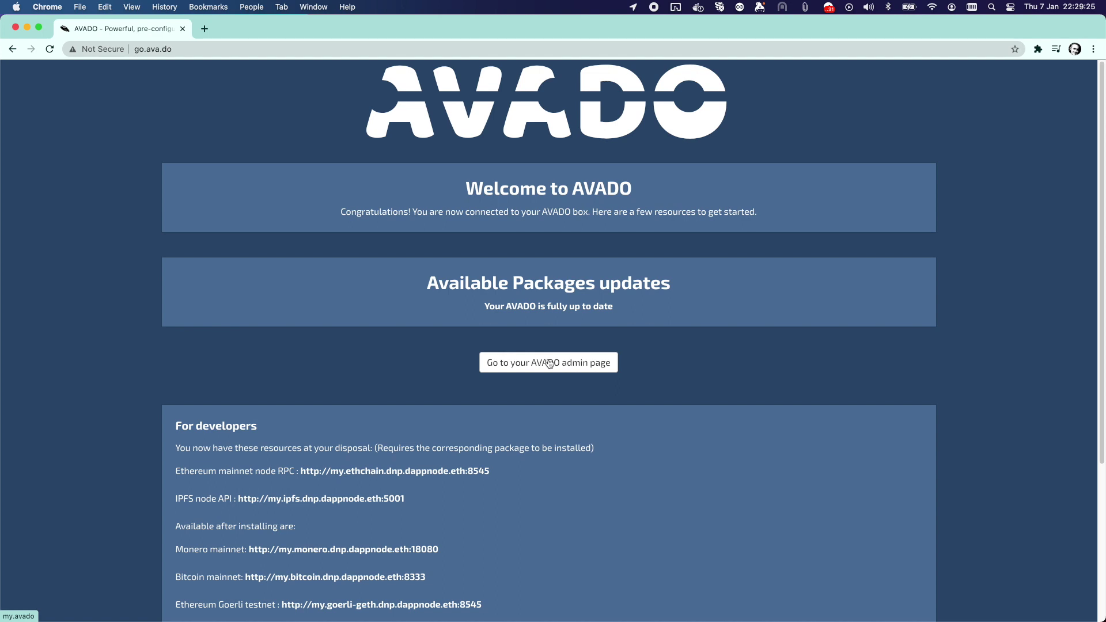
Open the AVADO admin page and show the Connect (VPN) list with dappnode_admin.
left_click(548, 364)
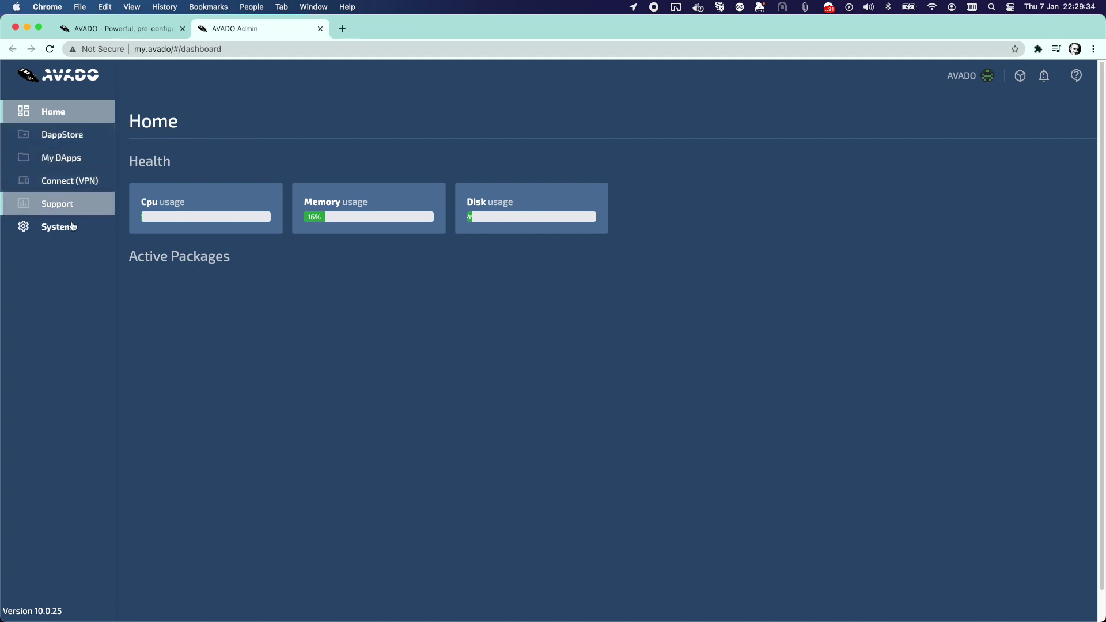
left_click(75, 185)
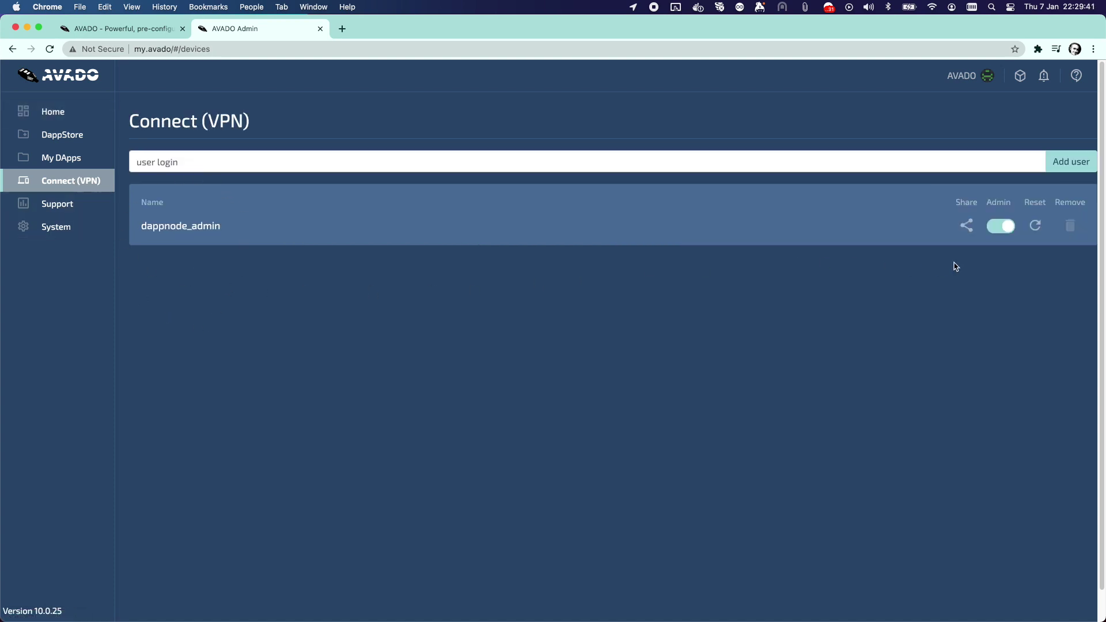
Share dappnode_admin's credentials and open its OpenVPN profile download page.
left_click(967, 226)
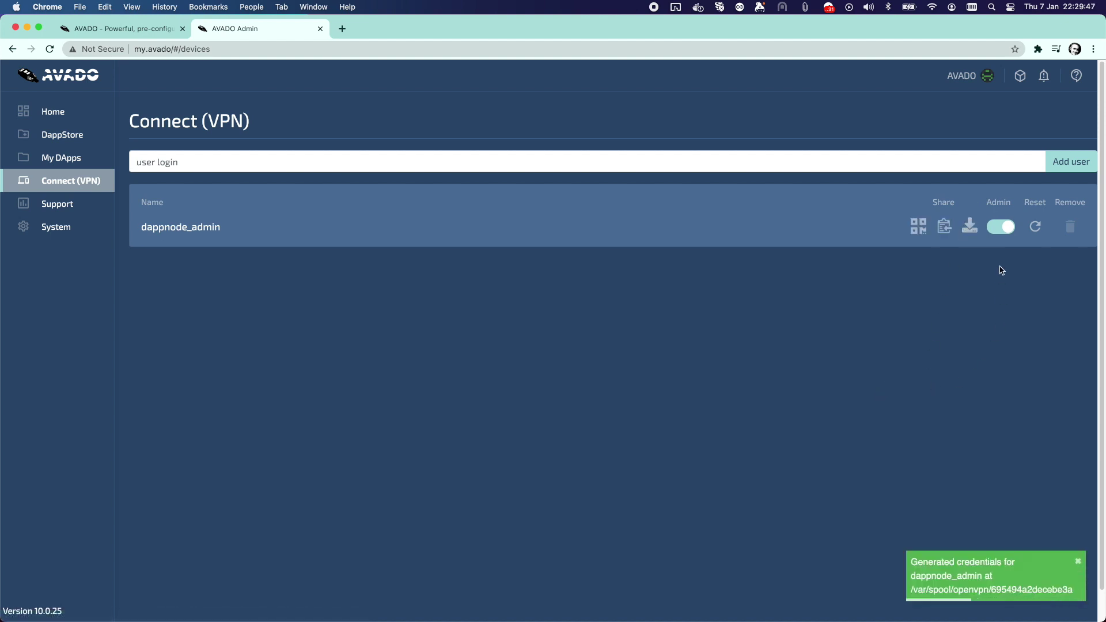
left_click(970, 229)
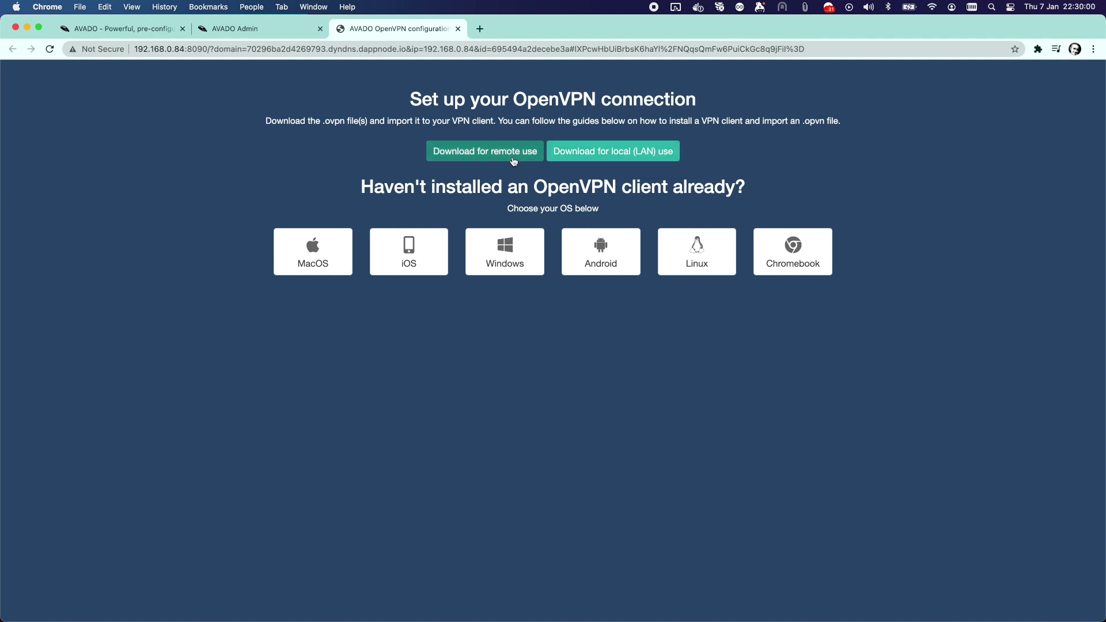
Download the local (LAN) profile and save it as AVADO.ovpn in the avado-vpn folder.
left_click(606, 157)
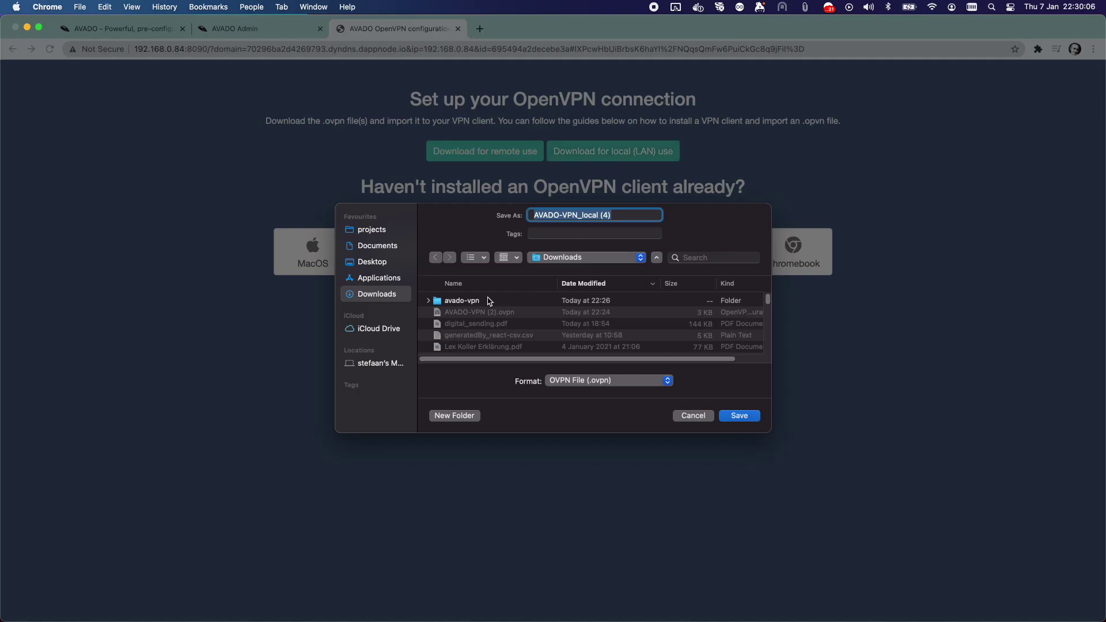
left_click(484, 302)
double_click(485, 302)
left_click(616, 215)
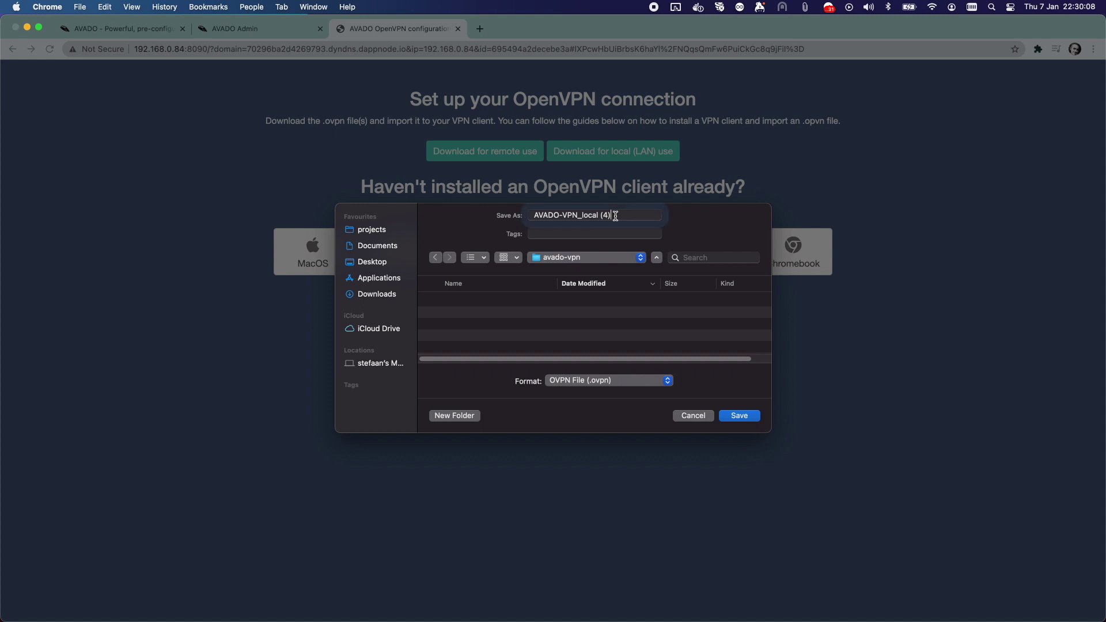
key("super+a")
type("AVA")
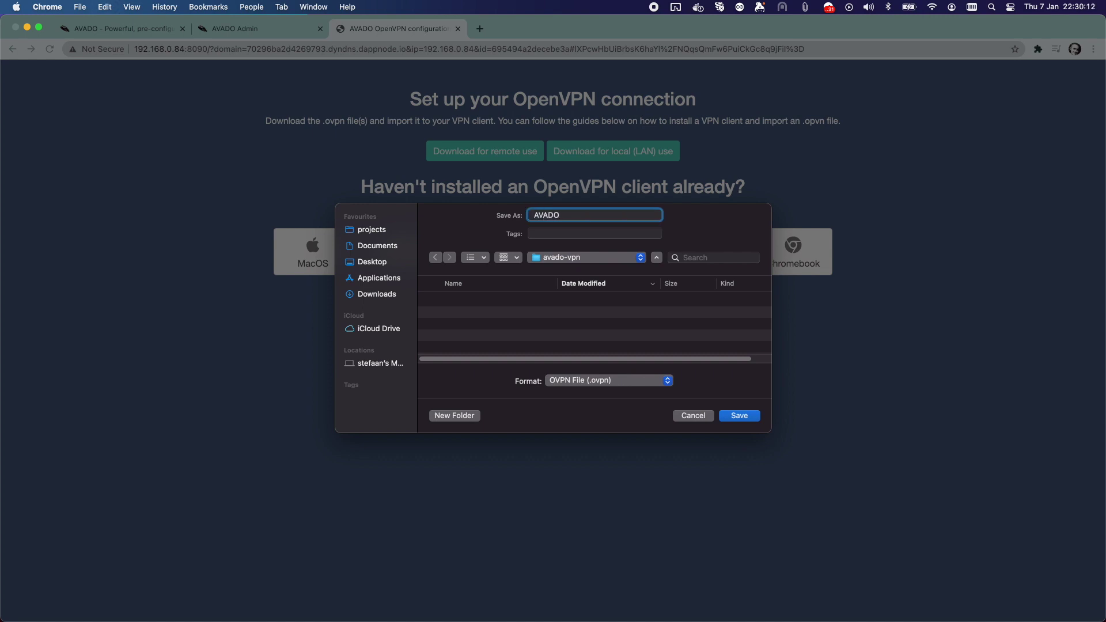
key("Return")
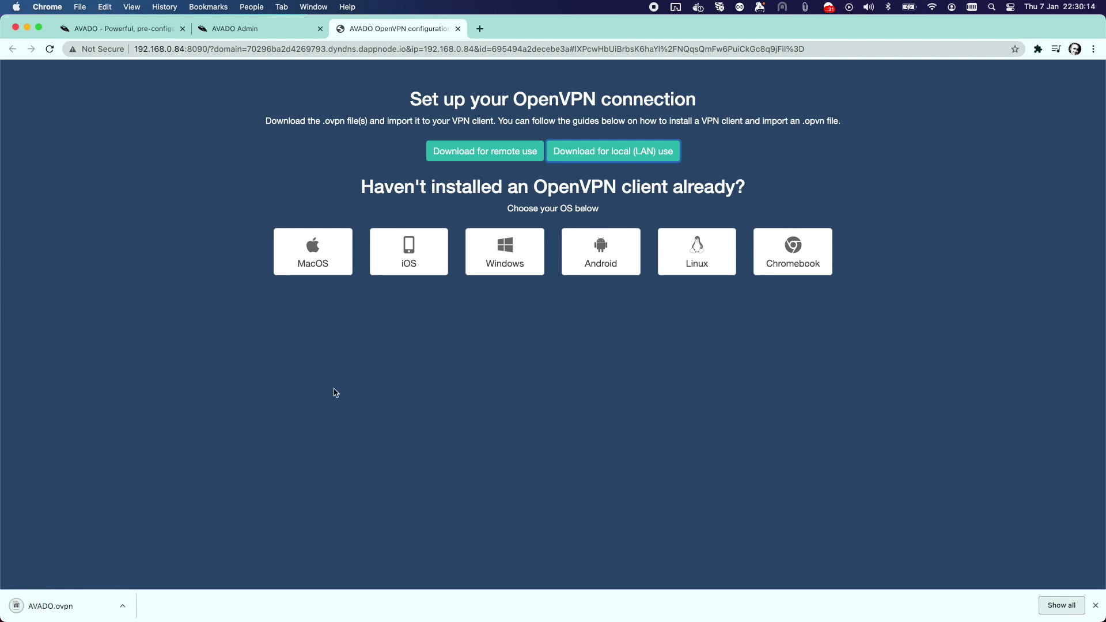
Install AVADO.ovpn in Tunnelblick for Only Me, authorised with the Mac password.
left_click(60, 610)
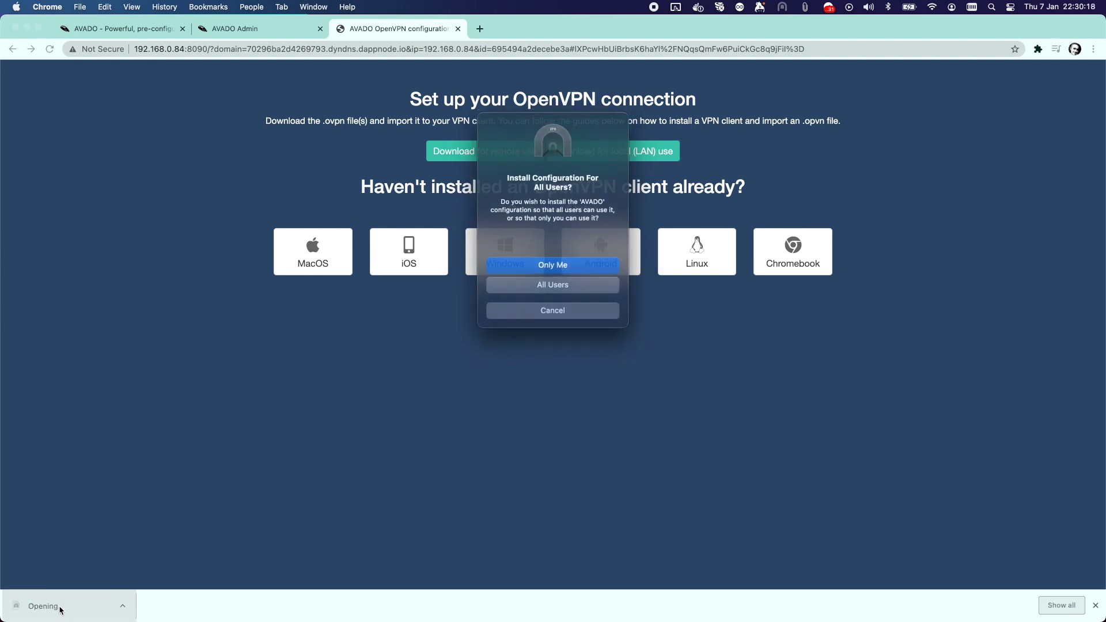
left_click(559, 269)
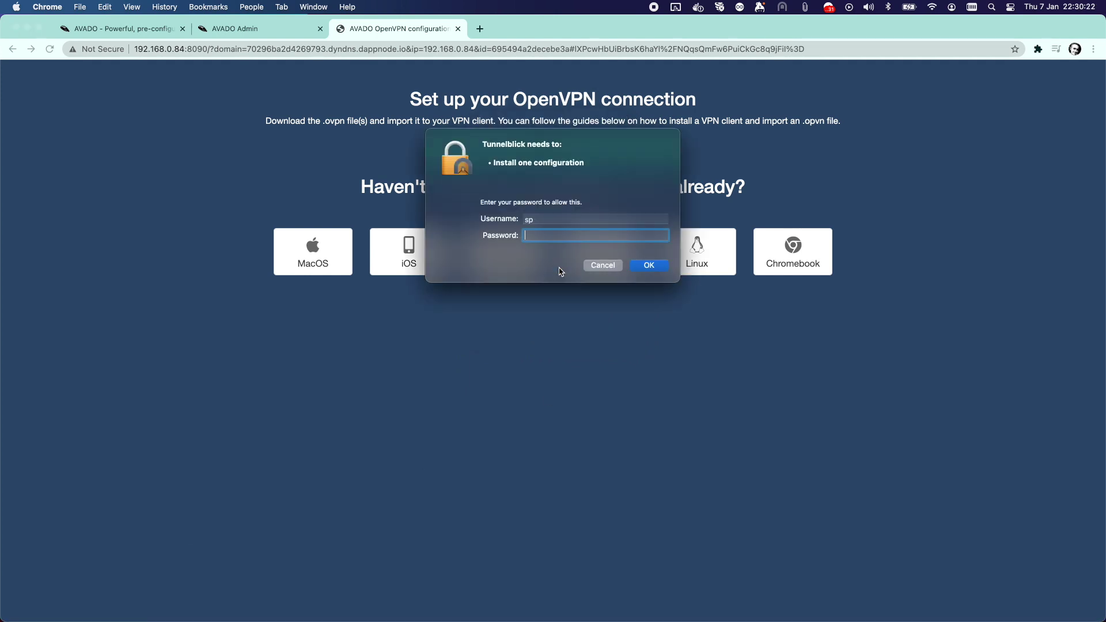
type("•")
key("Return")
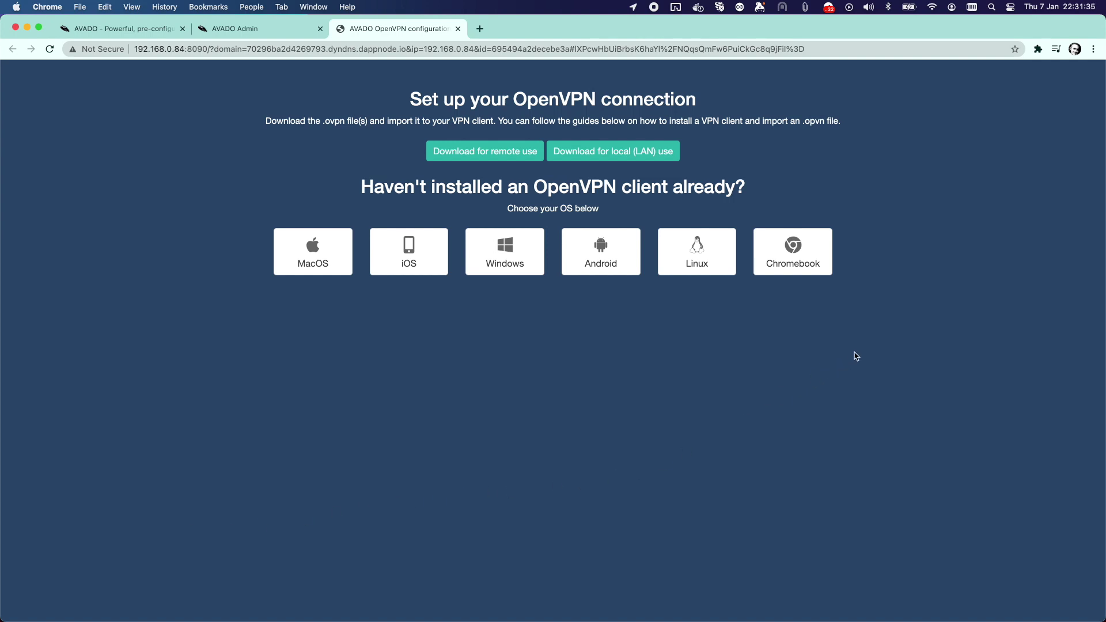
Move the Mac's Wi-Fi from AVADO to the preferred bv61 network.
left_click(933, 9)
left_click(955, 87)
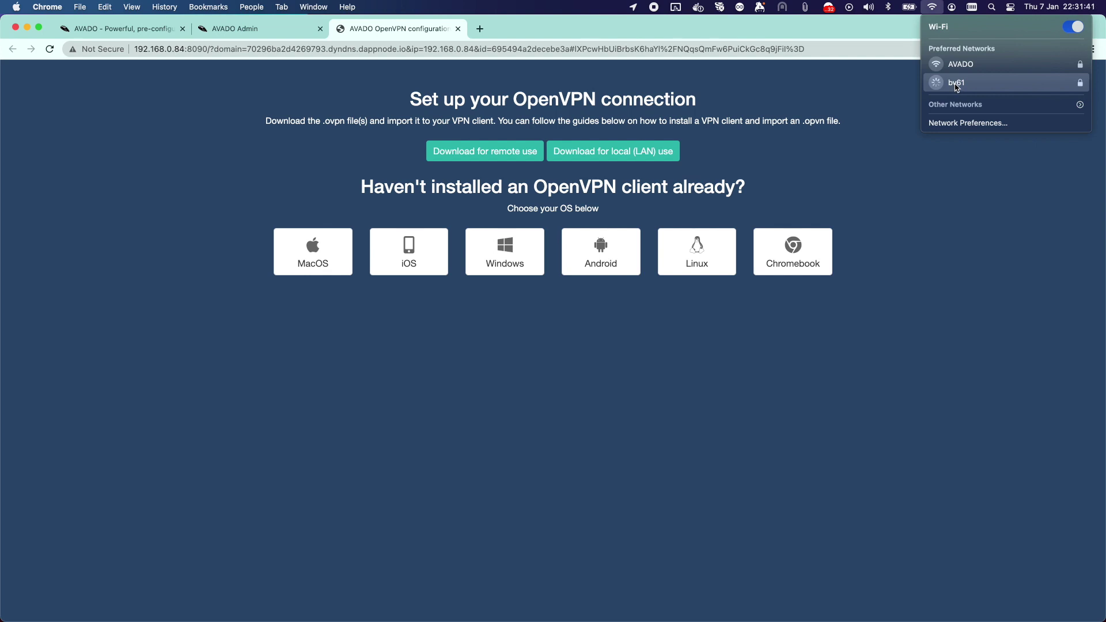
left_click(945, 224)
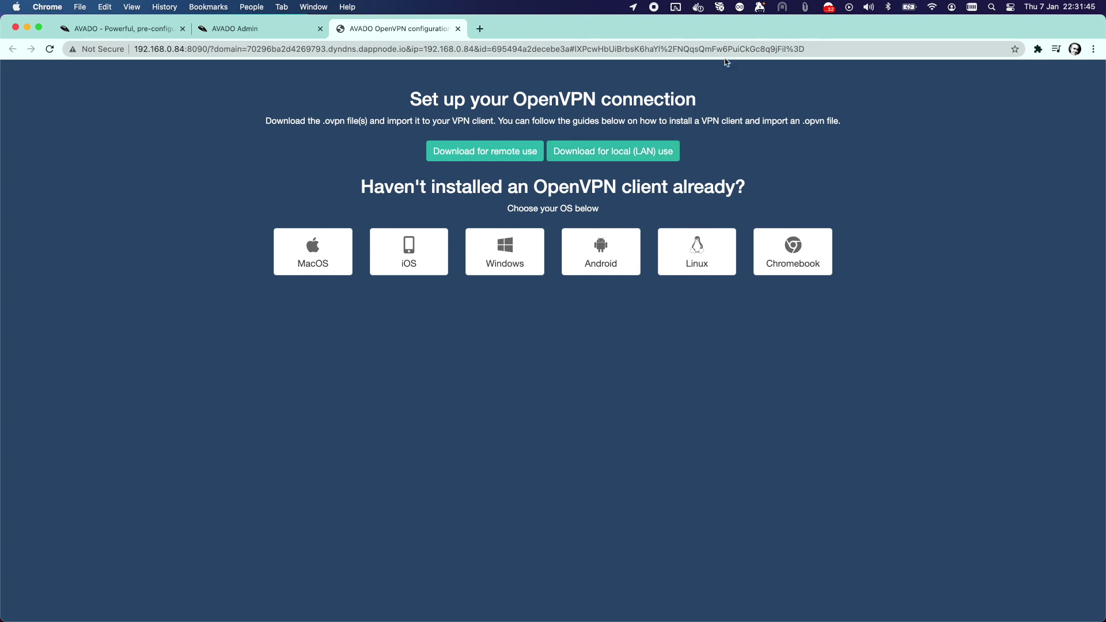
left_click(784, 9)
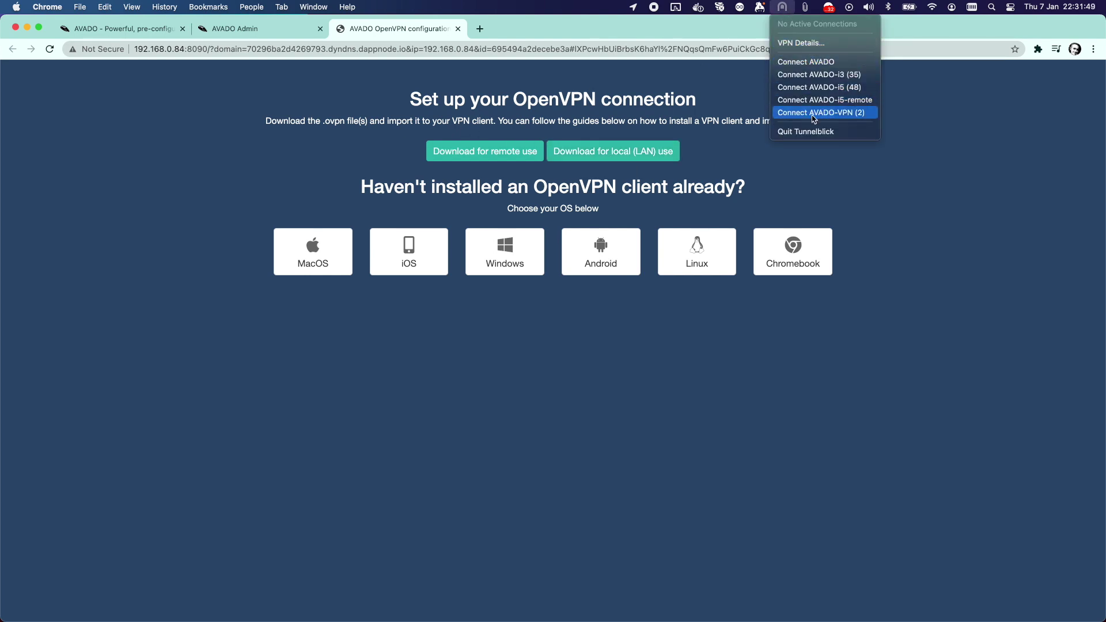
Connect the AVADO VPN, close the OpenVPN tab, and return to the admin Home page.
left_click(824, 66)
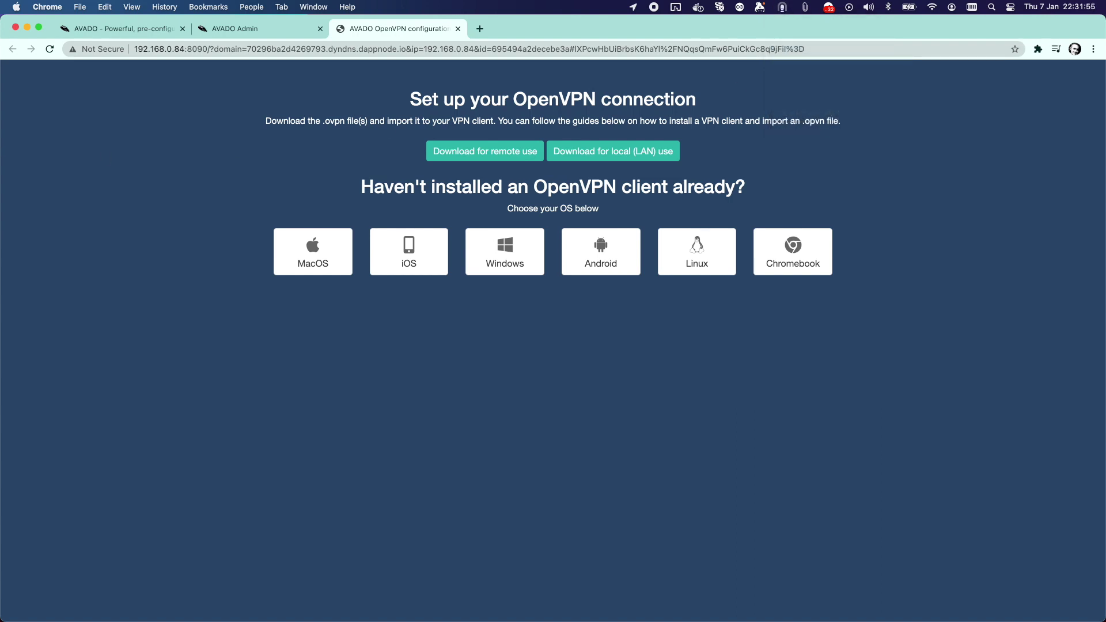
left_click_drag(793, 224, 989, 130)
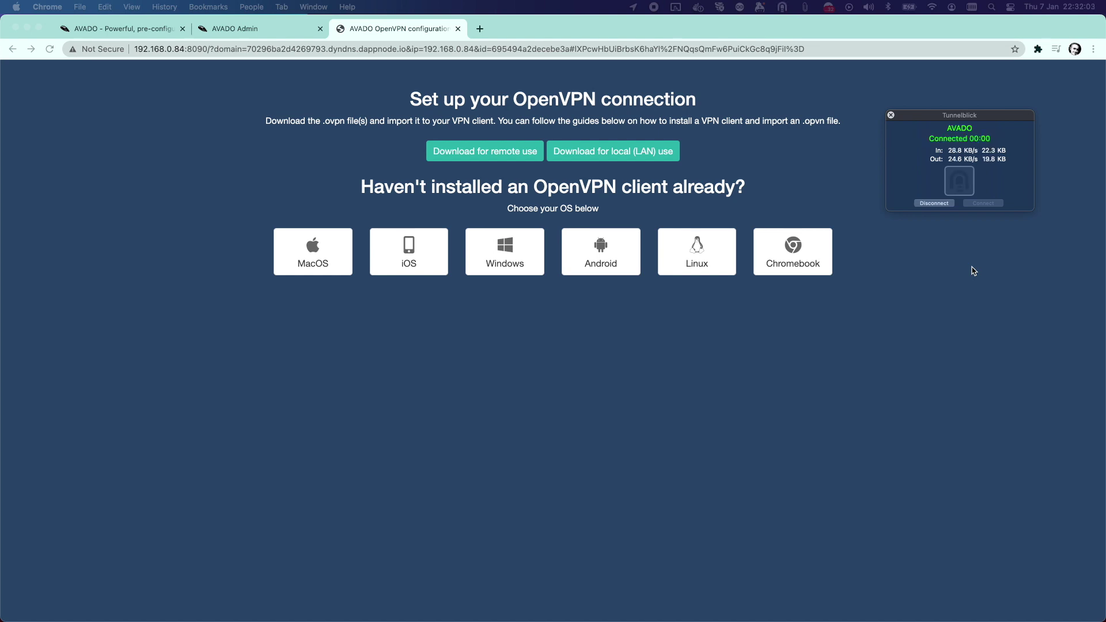
left_click(941, 278)
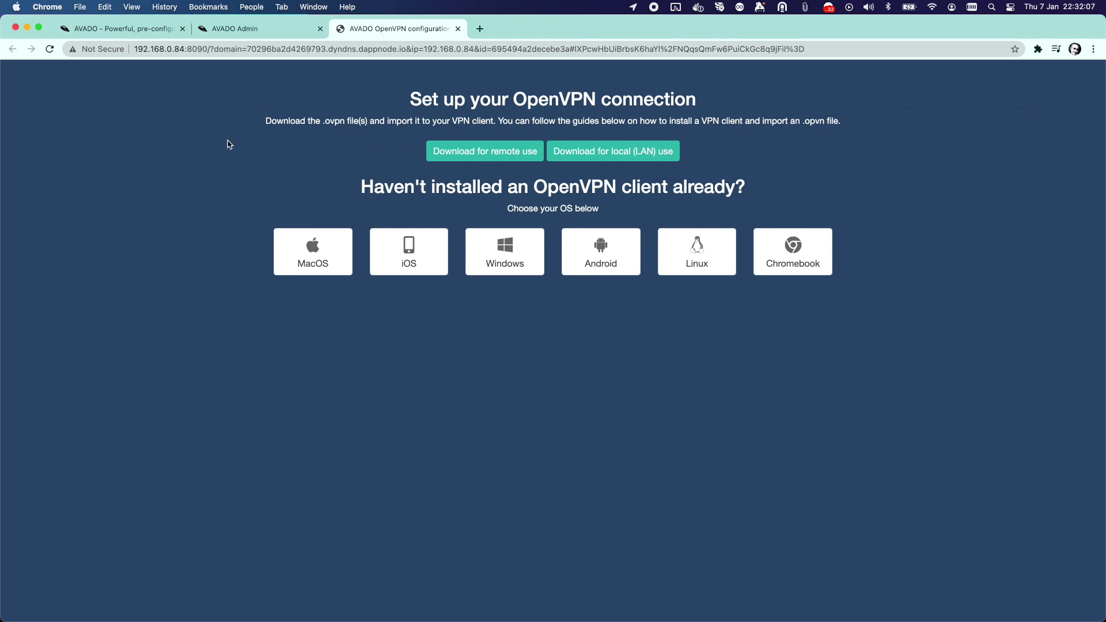
left_click(457, 29)
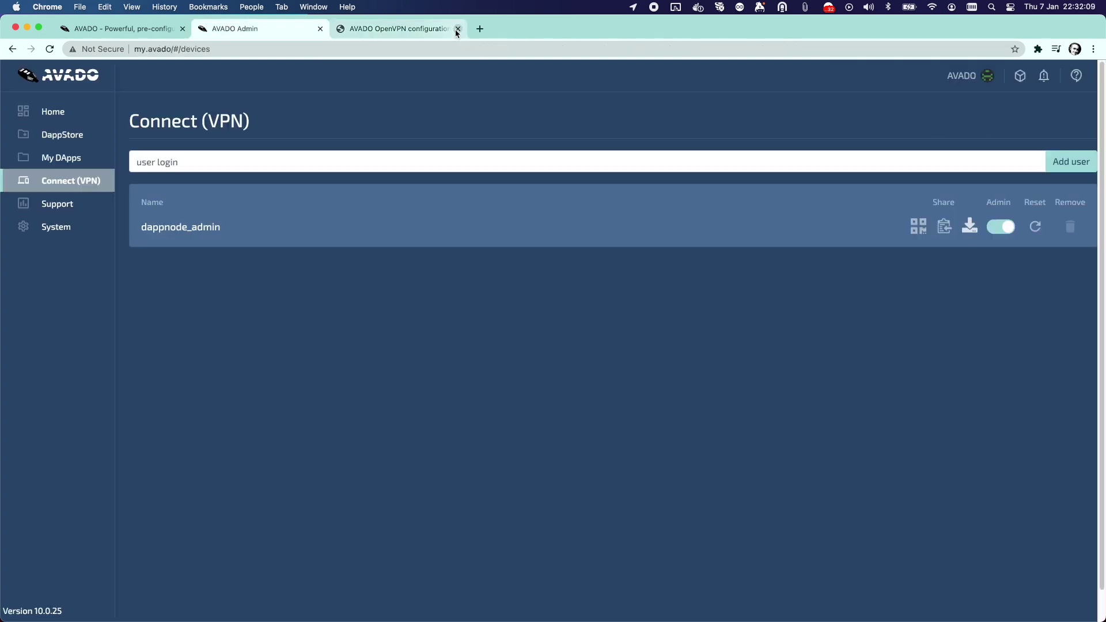
left_click(69, 118)
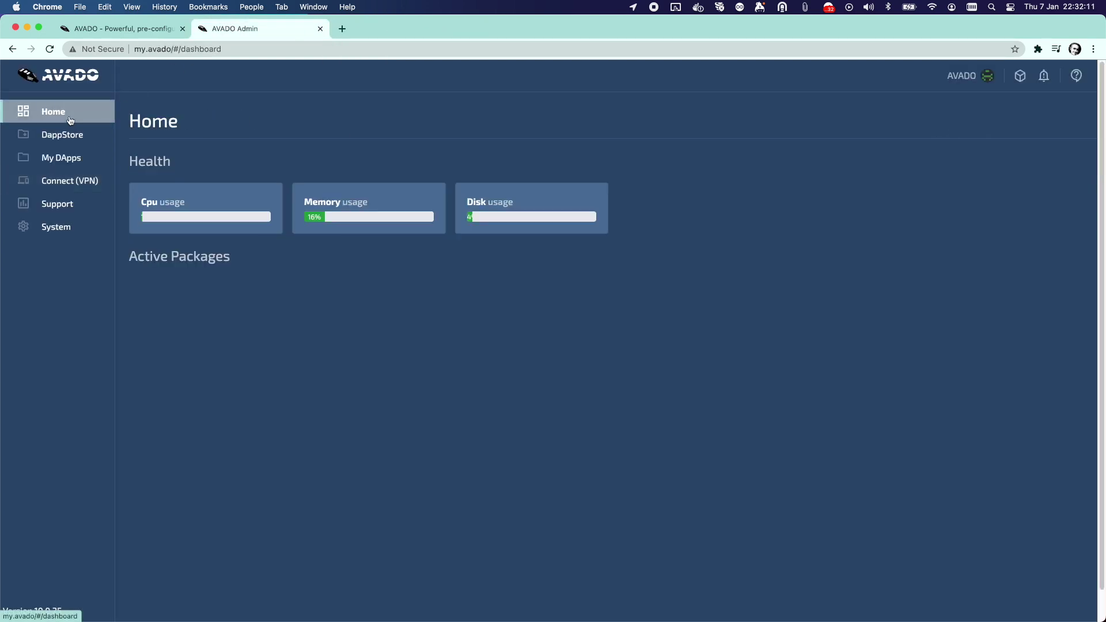